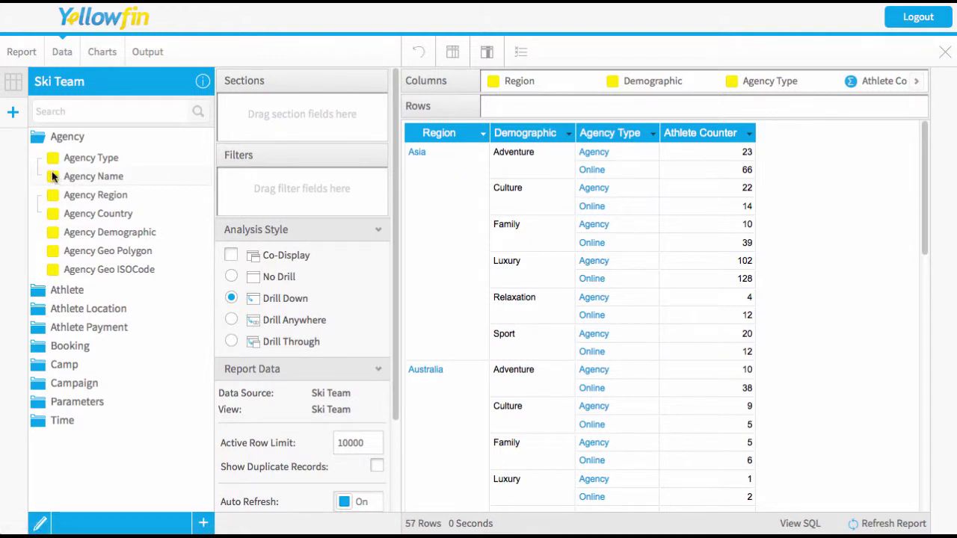
pyautogui.click(419, 158)
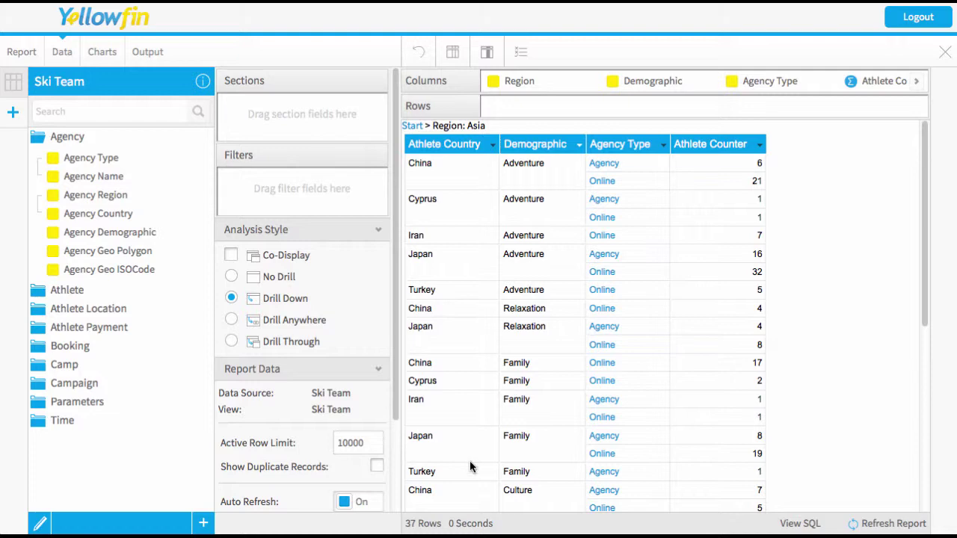
pyautogui.click(412, 125)
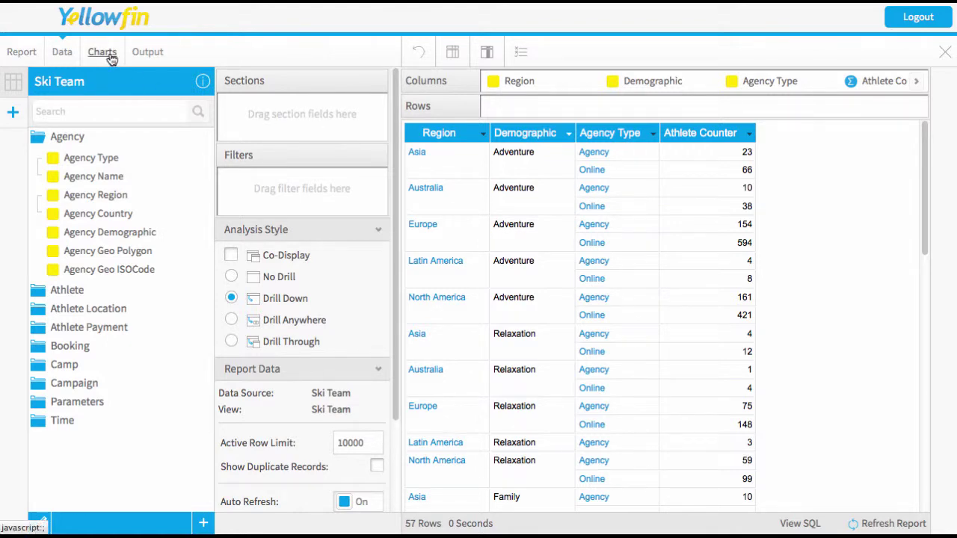
# Step: Chart Athlete Counter by Region as a bar chart, Region on the horizontal axis
pyautogui.click(109, 57)
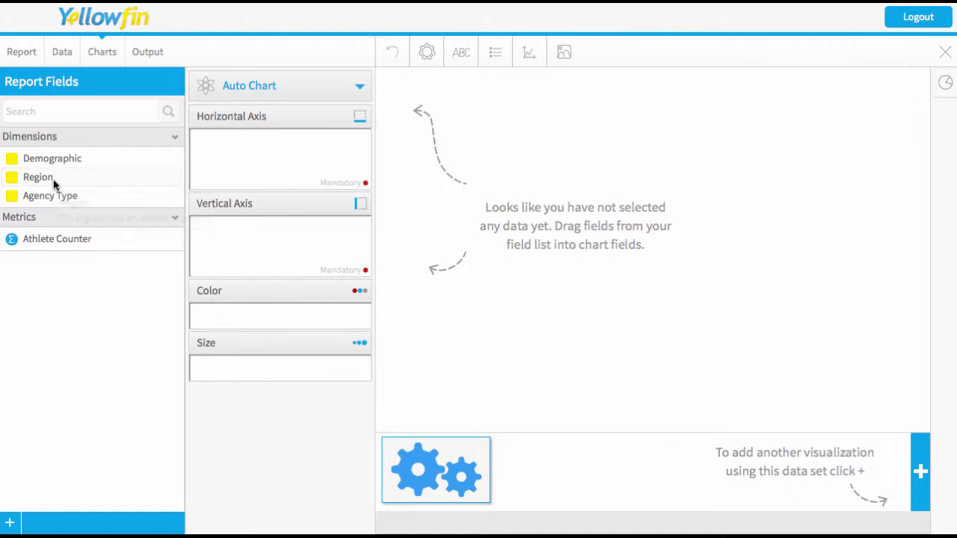
pyautogui.moveTo(38, 178)
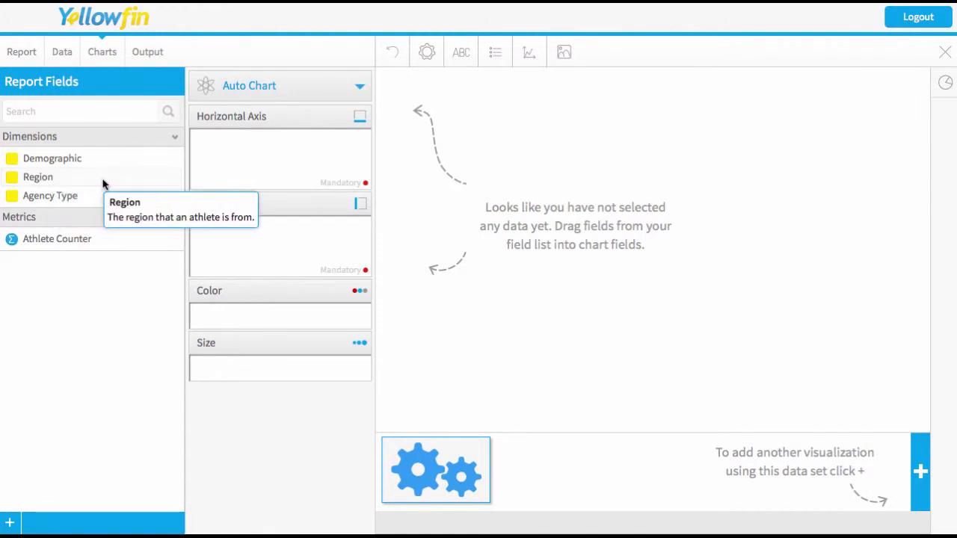
pyautogui.moveTo(101, 180); pyautogui.dragTo(267, 154)
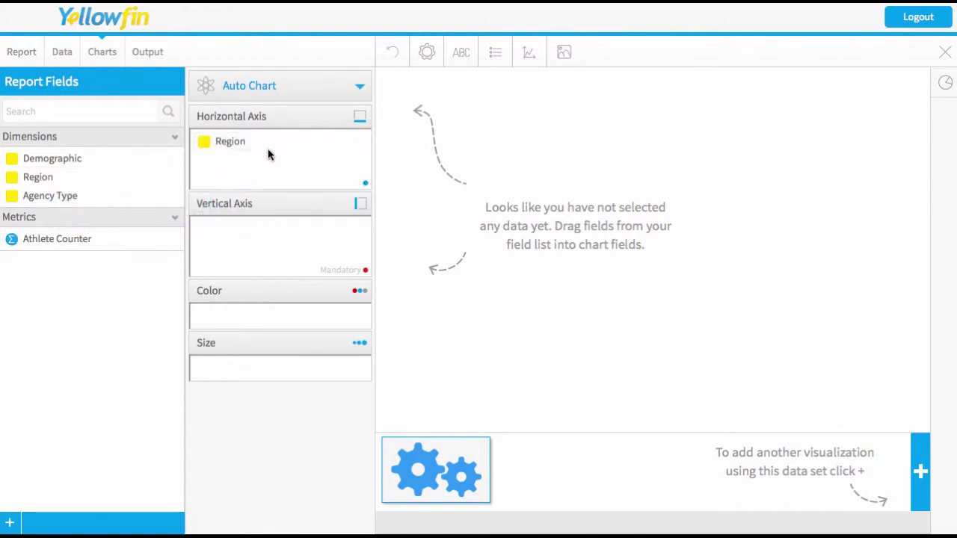
pyautogui.moveTo(71, 240); pyautogui.dragTo(276, 229)
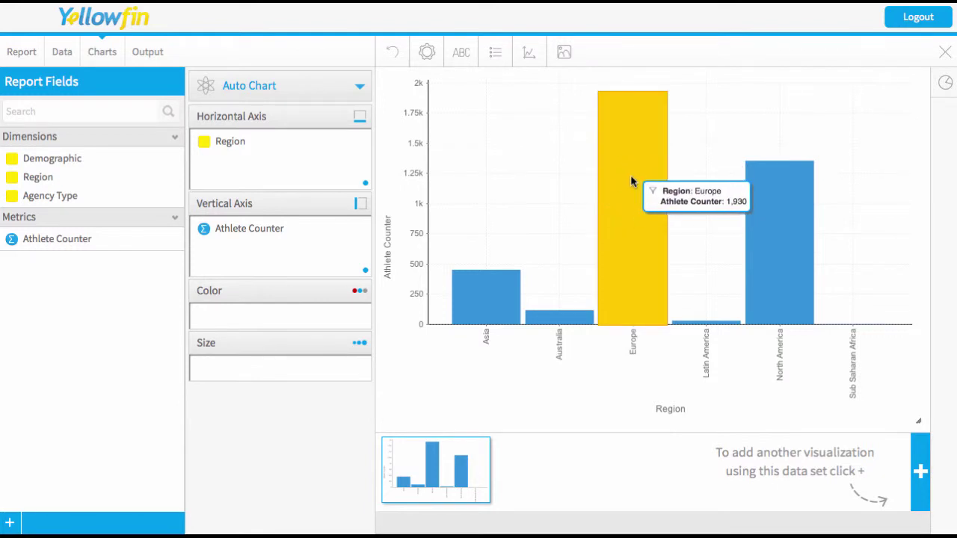
# Step: In the report output, drill into Europe's countries, then reset to all regions
pyautogui.click(159, 54)
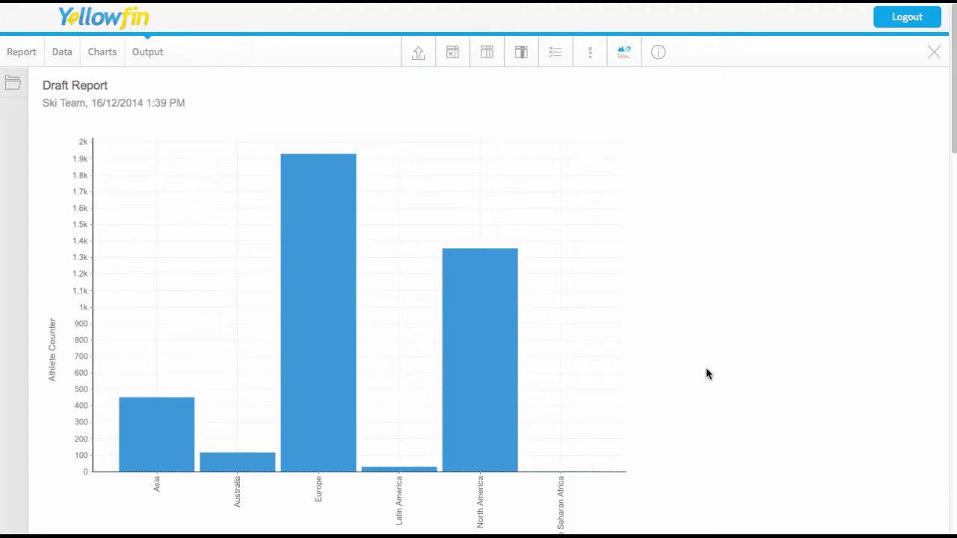
pyautogui.scroll(-2, 706, 318)
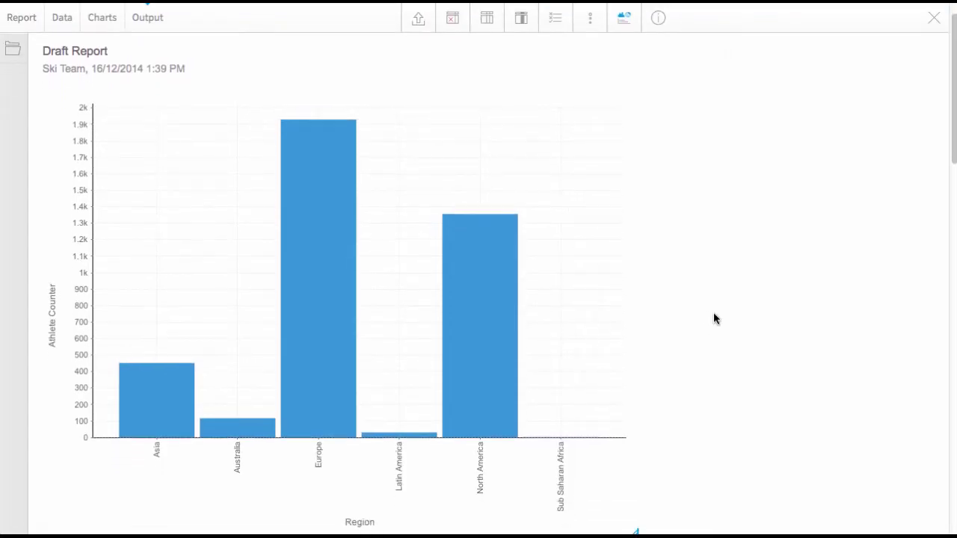
pyautogui.moveTo(318, 306)
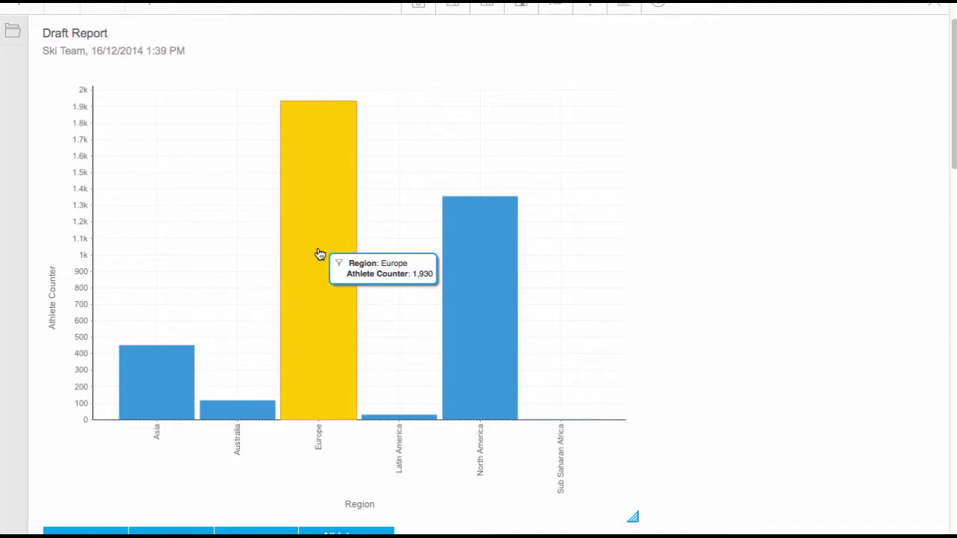
pyautogui.click(319, 254)
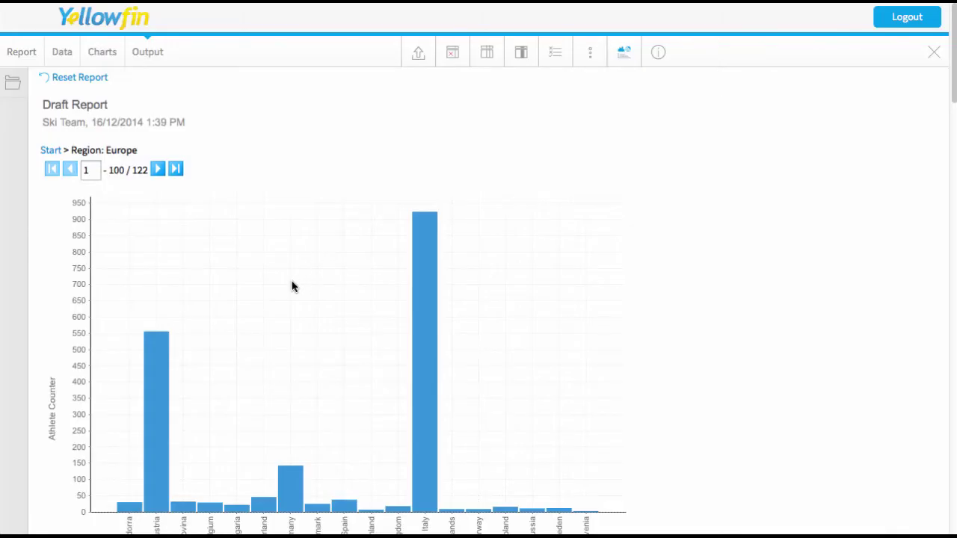
pyautogui.scroll(-2, 293, 288)
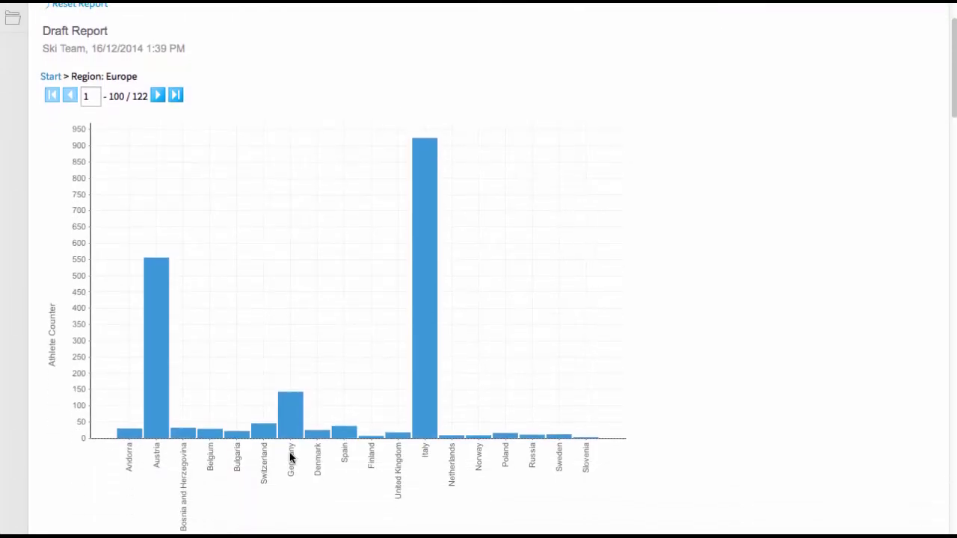
pyautogui.scroll(2, 78, 86)
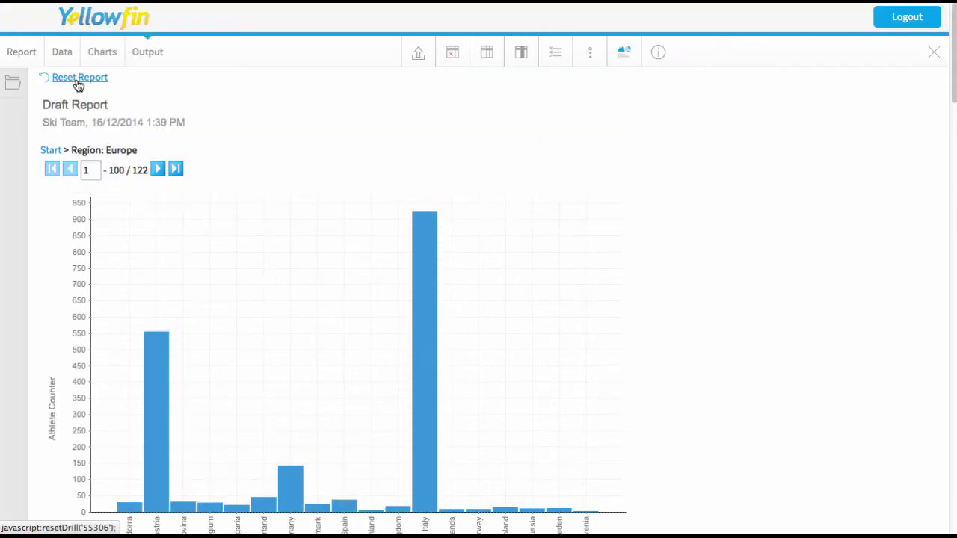
pyautogui.click(78, 84)
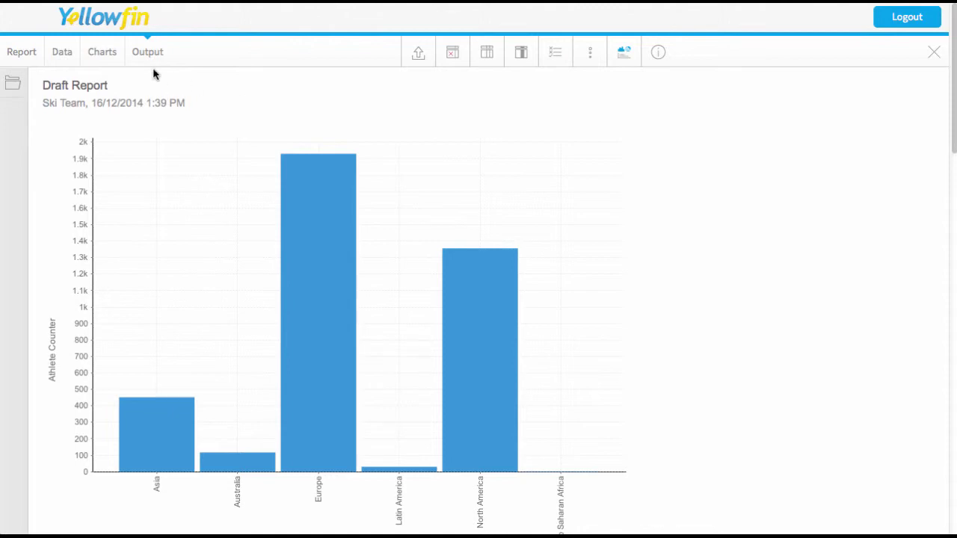
# Step: Color the regional bars by Agency Type, splitting them into Agency and Online
pyautogui.click(105, 57)
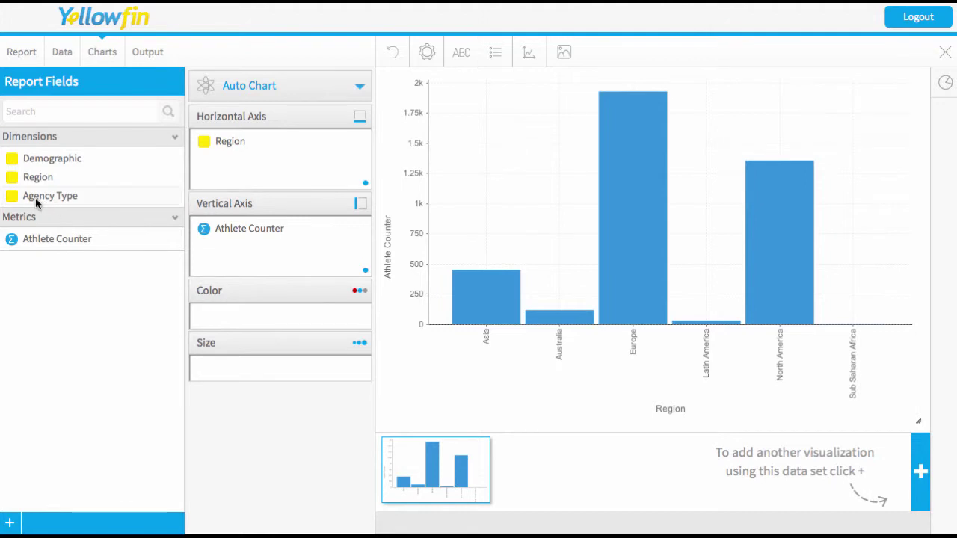
pyautogui.moveTo(35, 197)
pyautogui.mouseDown()
pyautogui.moveTo(251, 274)
pyautogui.moveTo(239, 317)
pyautogui.mouseUp()
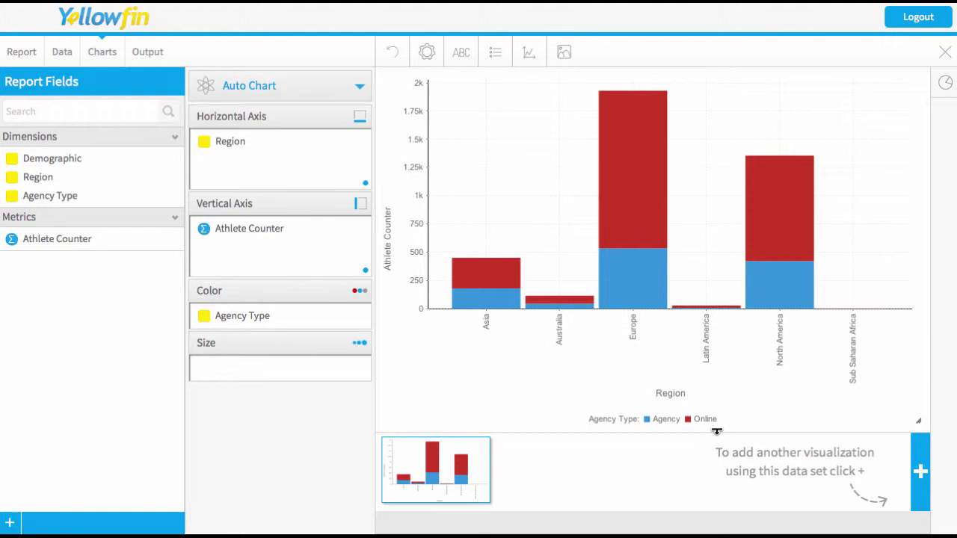
# Step: In the output, drill into Europe's Online bar to review countries split by agency type
pyautogui.click(147, 54)
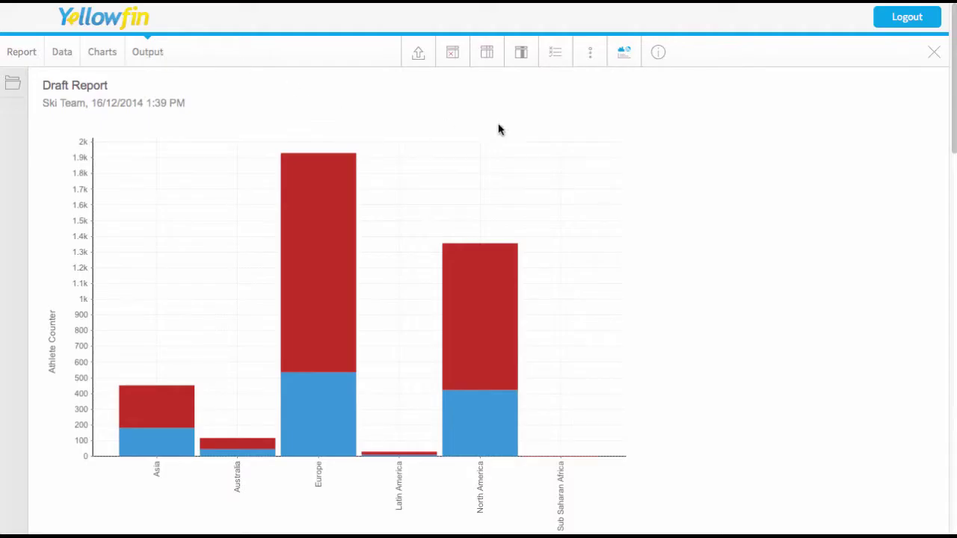
pyautogui.scroll(-2, 762, 274)
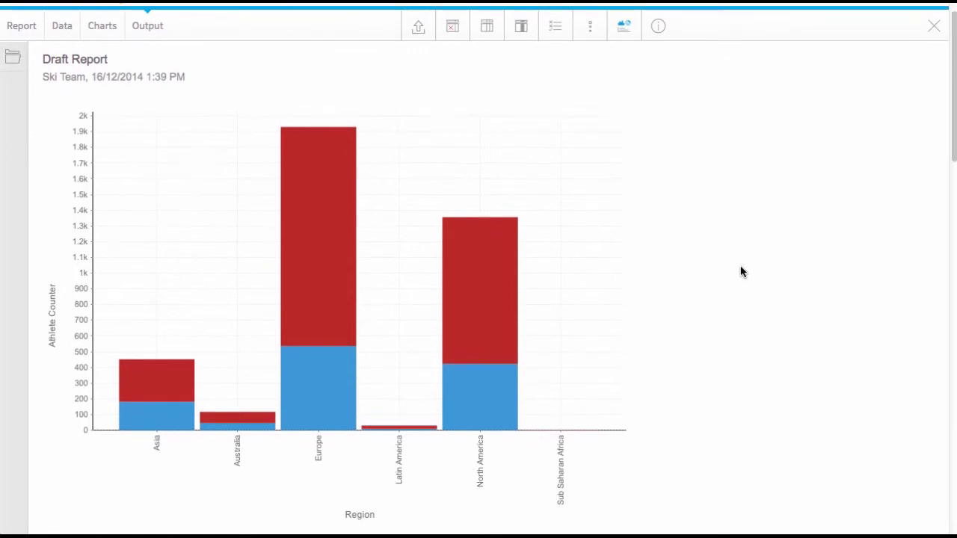
pyautogui.scroll(-1, 740, 270)
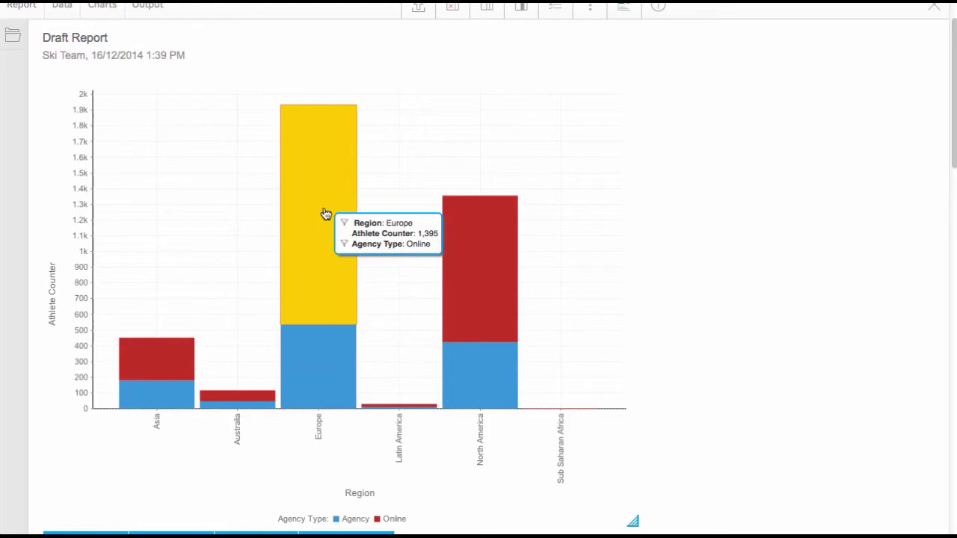
pyautogui.click(324, 214)
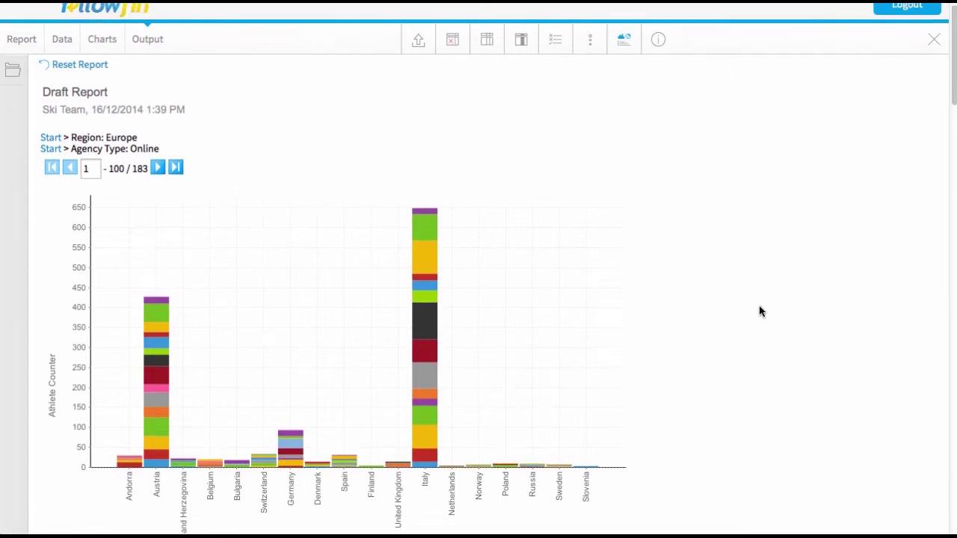
pyautogui.scroll(-5, 755, 306)
pyautogui.scroll(1, 755, 327)
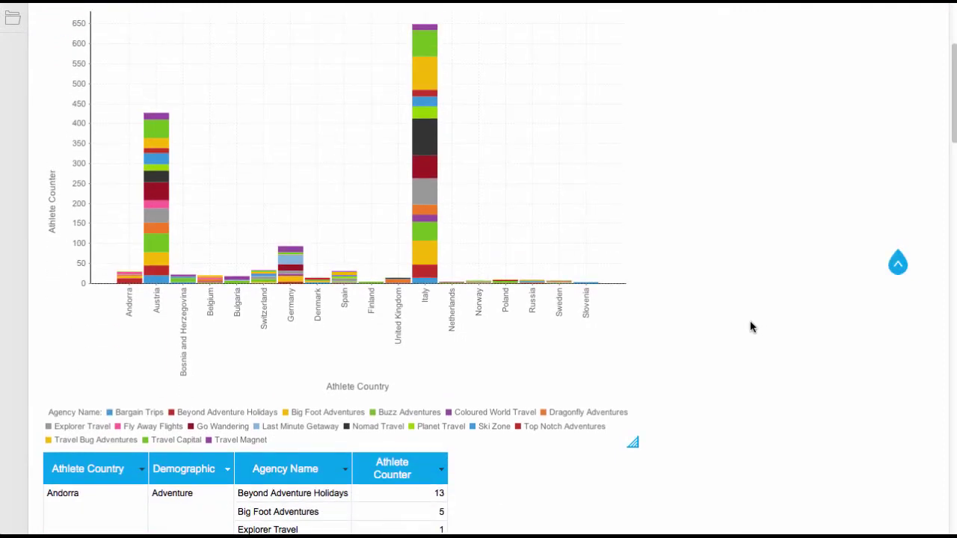
pyautogui.scroll(1, 744, 332)
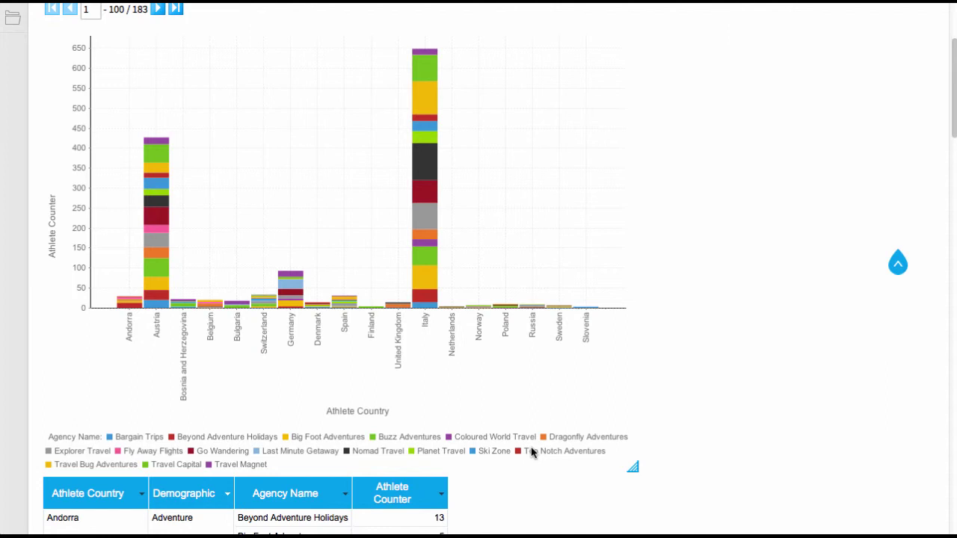
pyautogui.scroll(1, 728, 399)
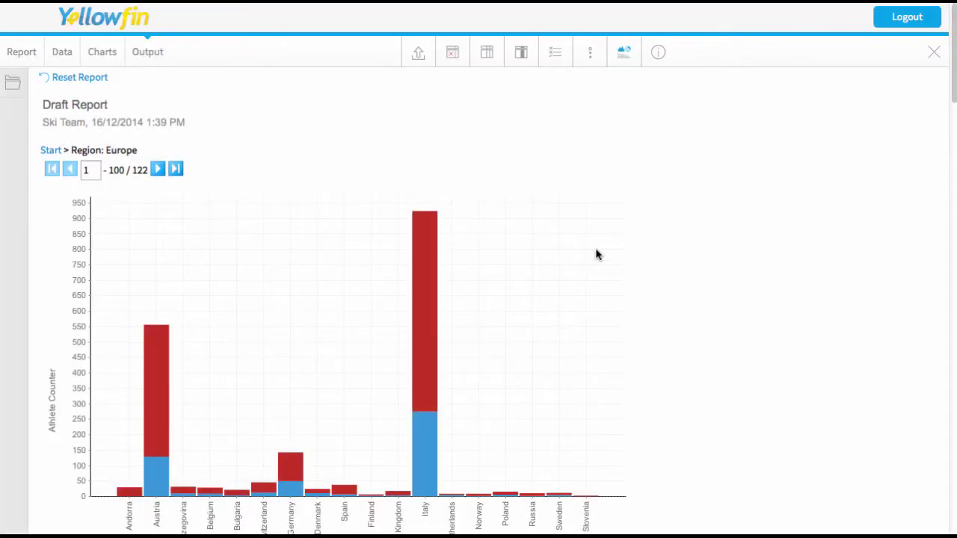
pyautogui.scroll(-2, 665, 258)
pyautogui.scroll(-1, 668, 264)
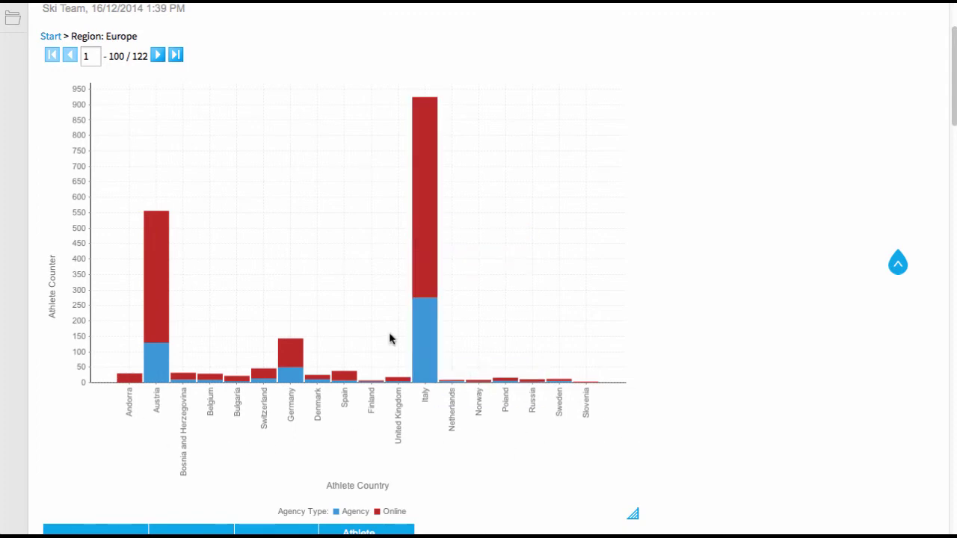
pyautogui.scroll(3, 713, 297)
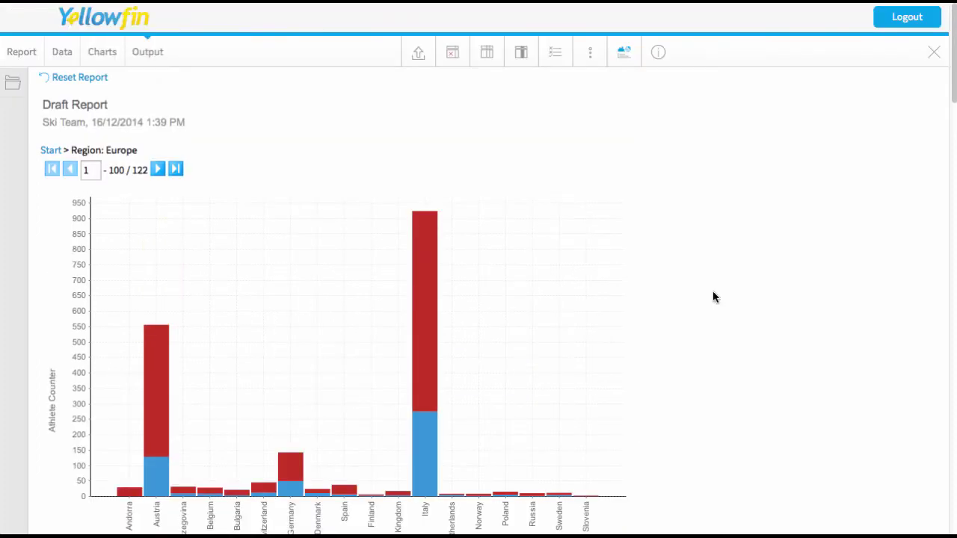